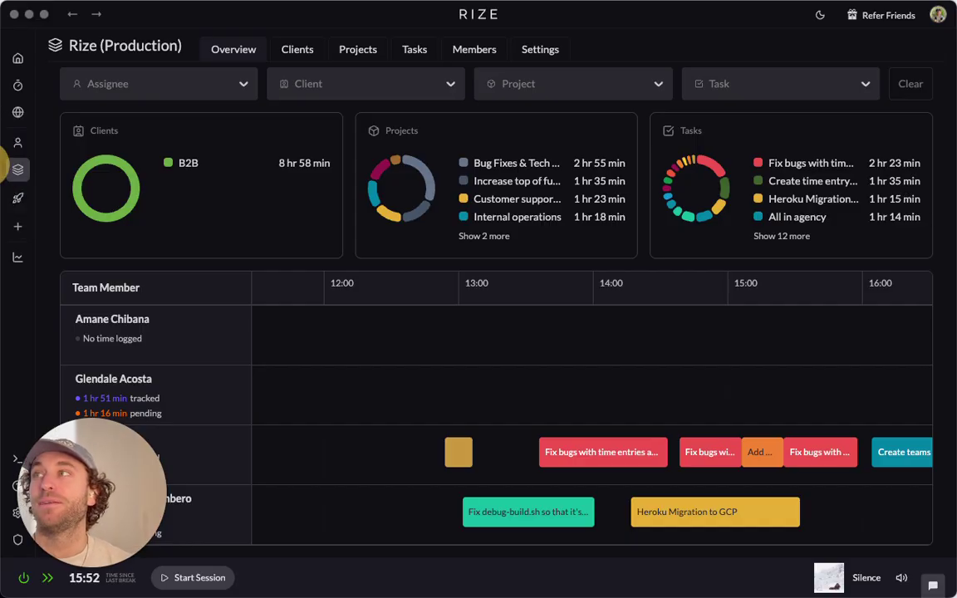
{"action": "left_click", "coordinate": [4, 175]}
{"action": "left_click", "coordinate": [550, 43]}
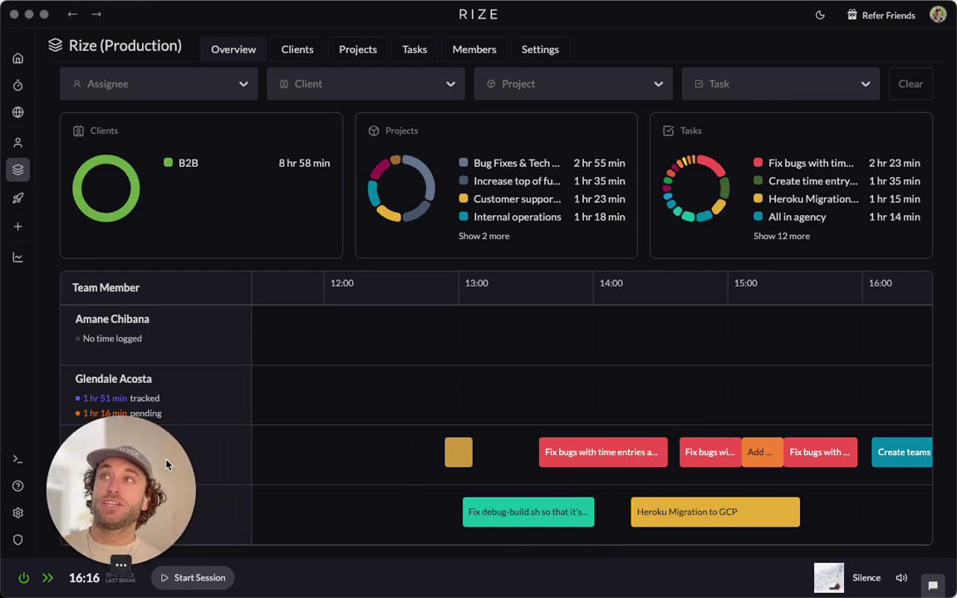
{"action": "mouse_move", "coordinate": [149, 413]}
{"action": "left_click", "coordinate": [327, 299]}
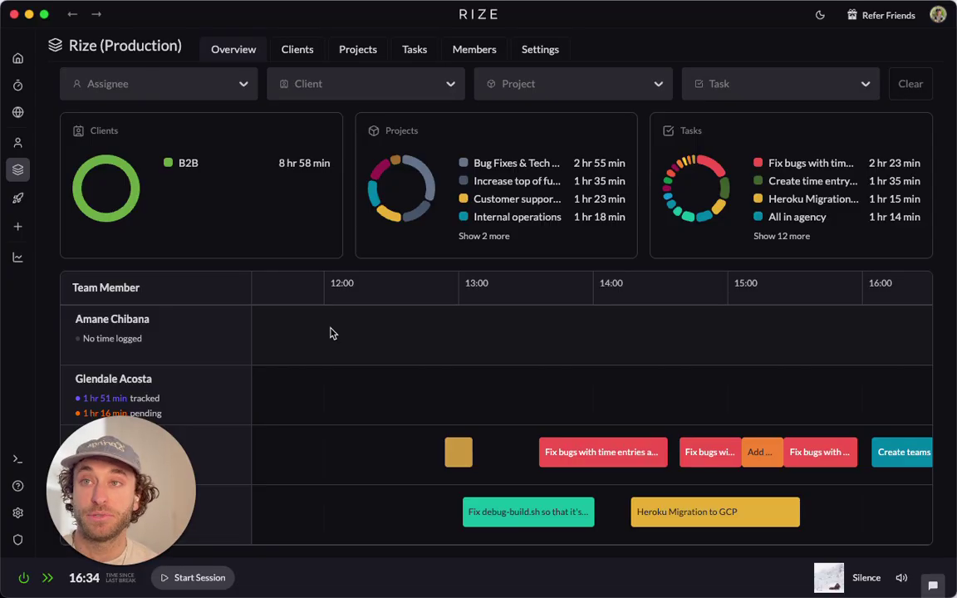
{"action": "left_click_drag", "start_coordinate": [156, 432], "coordinate": [790, 452]}
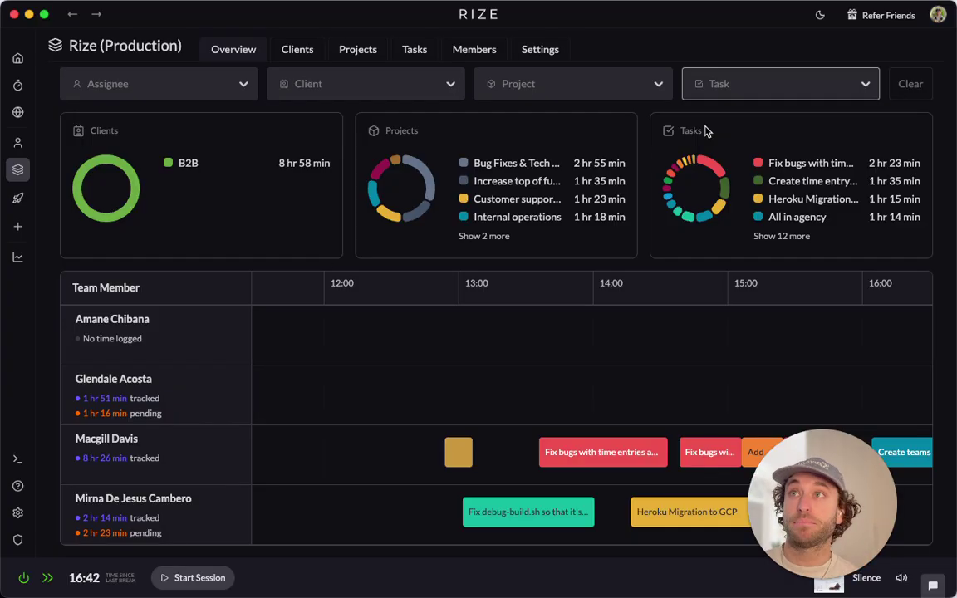
Look over the team members' daily timeline and switch the workspace overview to the weekly view.
{"action": "left_click", "coordinate": [505, 87]}
{"action": "left_click", "coordinate": [504, 88]}
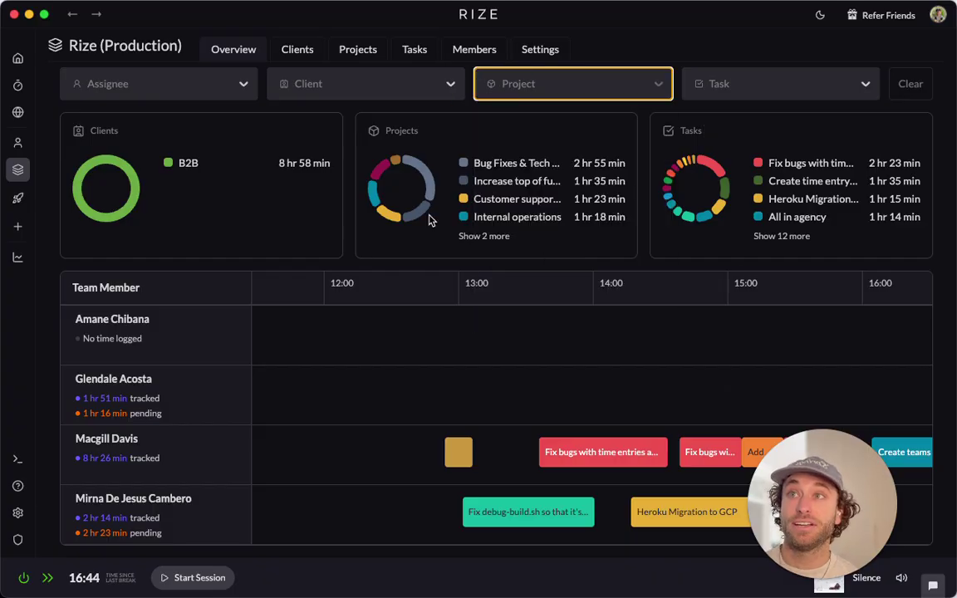
{"action": "scroll", "coordinate": [416, 412], "scroll_direction": "right", "scroll_amount": 3}
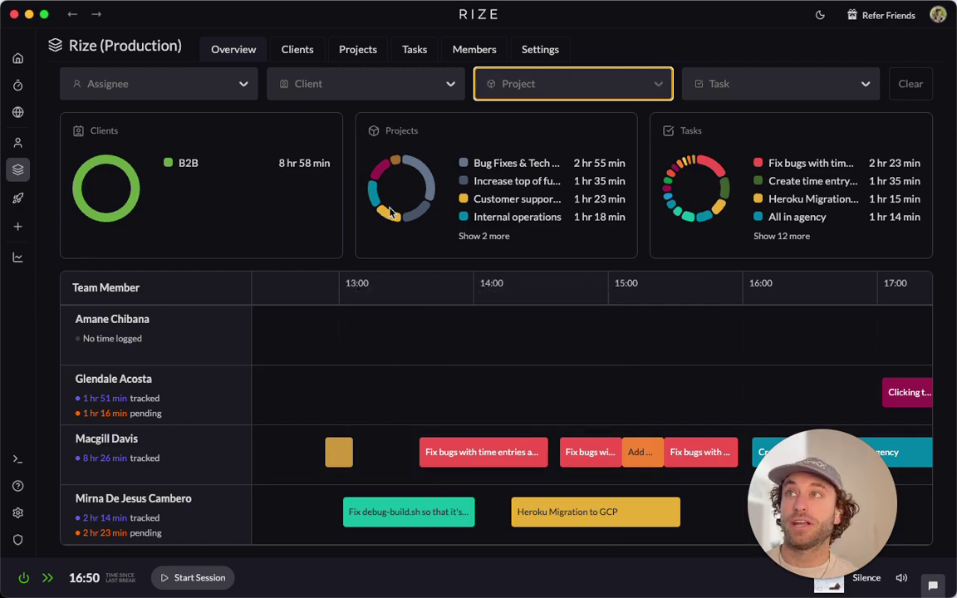
{"action": "scroll", "coordinate": [630, 56], "scroll_direction": "up", "scroll_amount": 1}
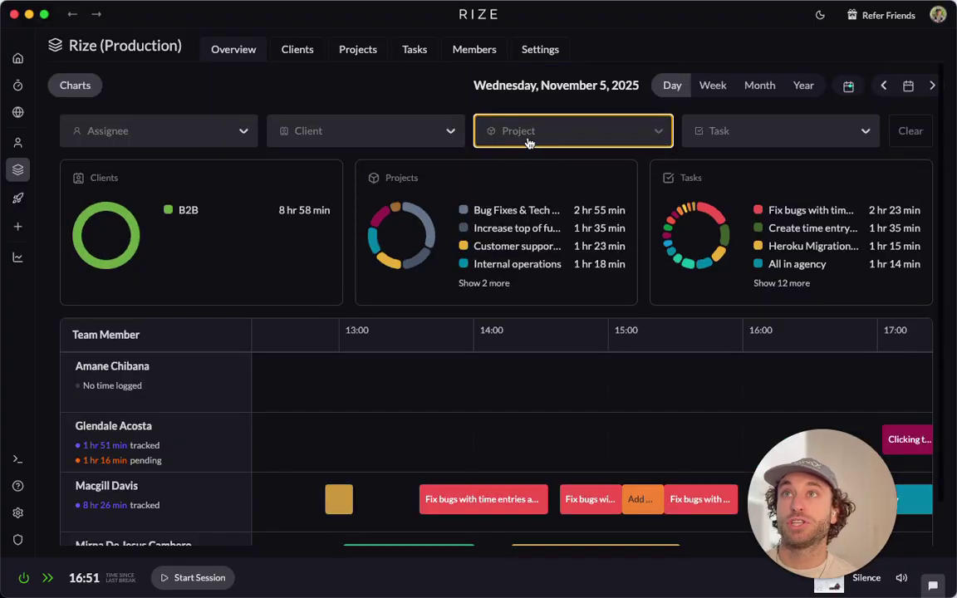
{"action": "left_click", "coordinate": [717, 86]}
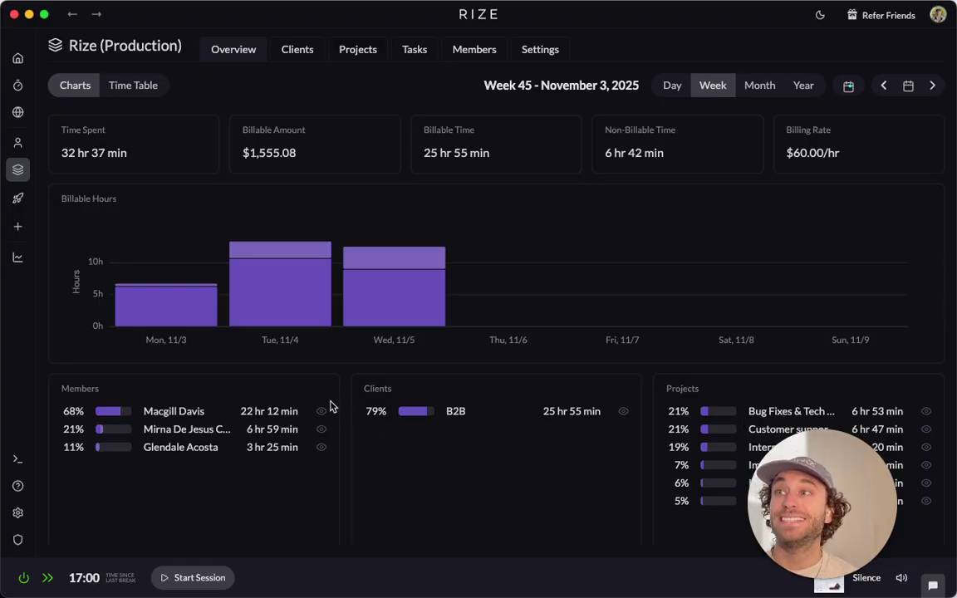
Open the B2B client's weekly report and review its billable hours, time entries and available export formats.
{"action": "left_click", "coordinate": [625, 417]}
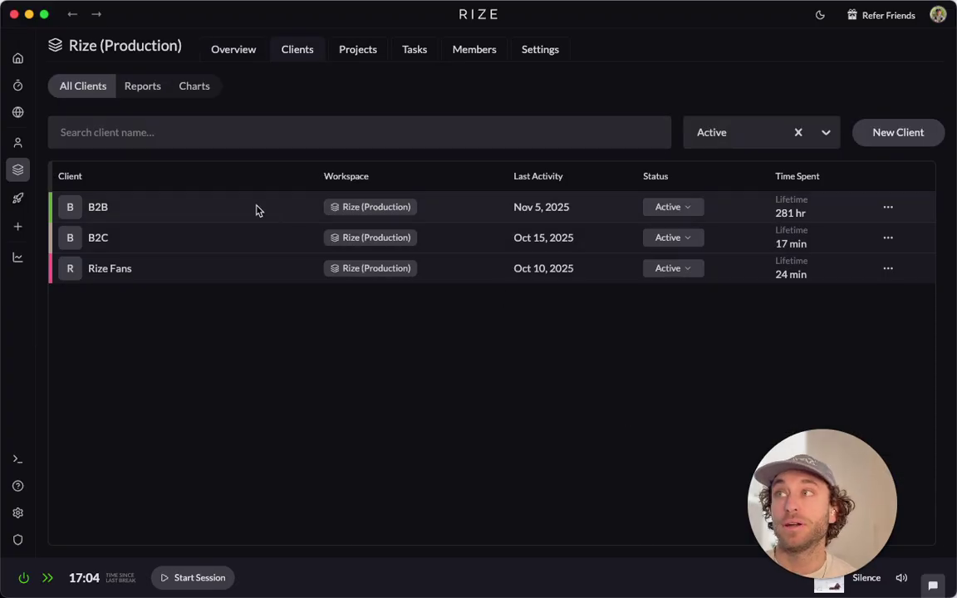
{"action": "left_click", "coordinate": [257, 209]}
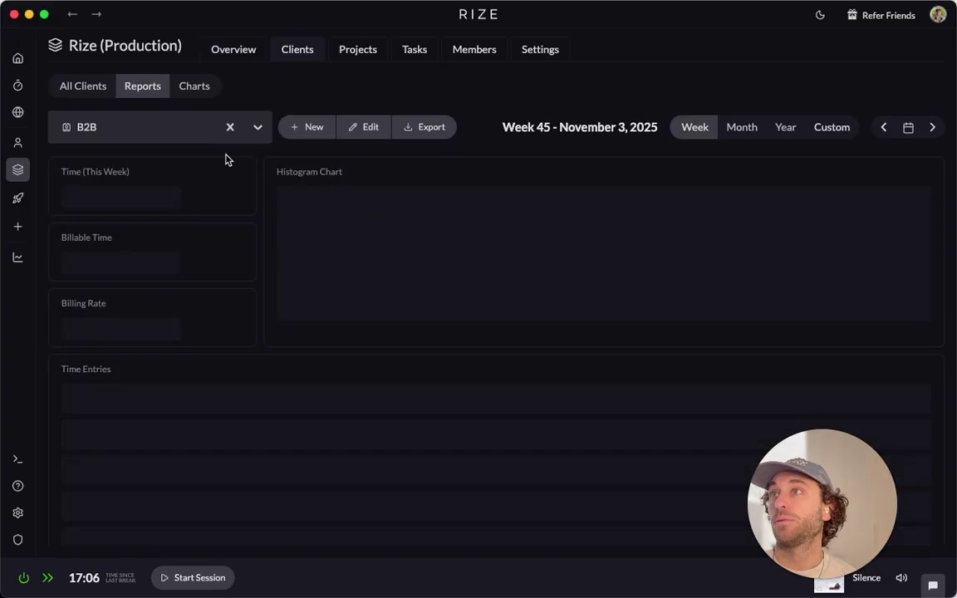
{"action": "scroll", "coordinate": [532, 291], "scroll_direction": "down", "scroll_amount": 3}
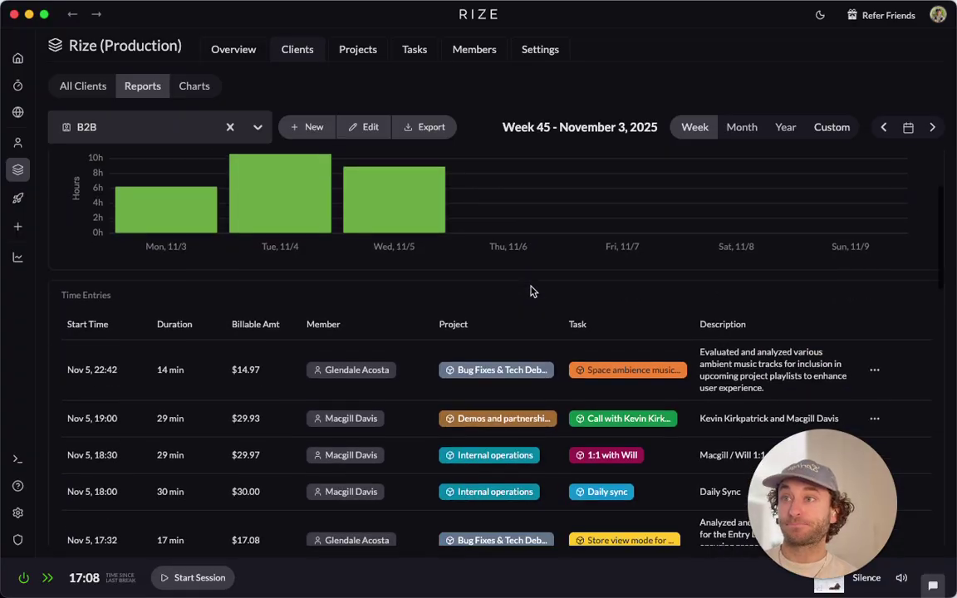
{"action": "scroll", "coordinate": [627, 364], "scroll_direction": "up", "scroll_amount": 3}
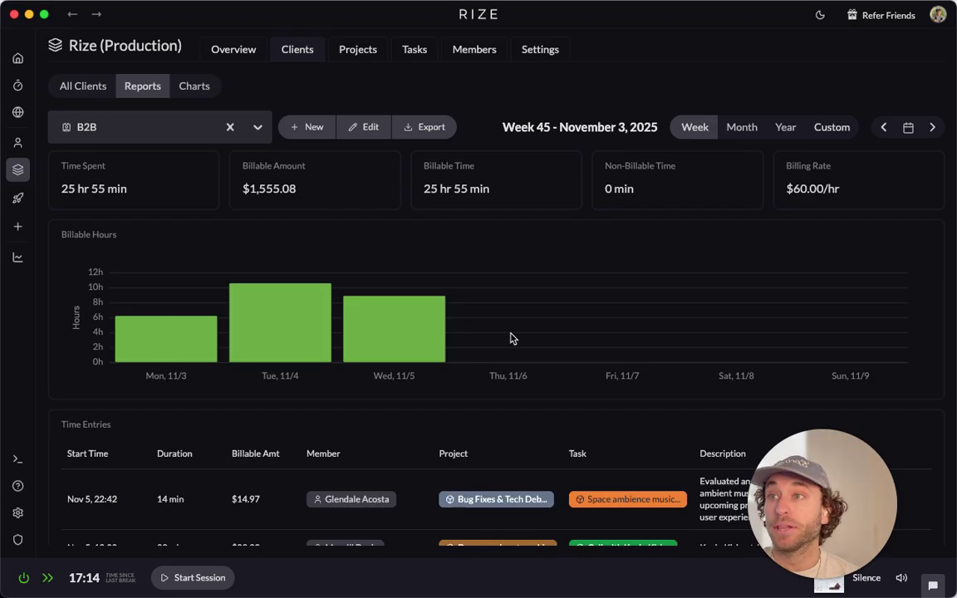
{"action": "scroll", "coordinate": [507, 333], "scroll_direction": "down", "scroll_amount": 3}
{"action": "scroll", "coordinate": [465, 250], "scroll_direction": "up", "scroll_amount": 3}
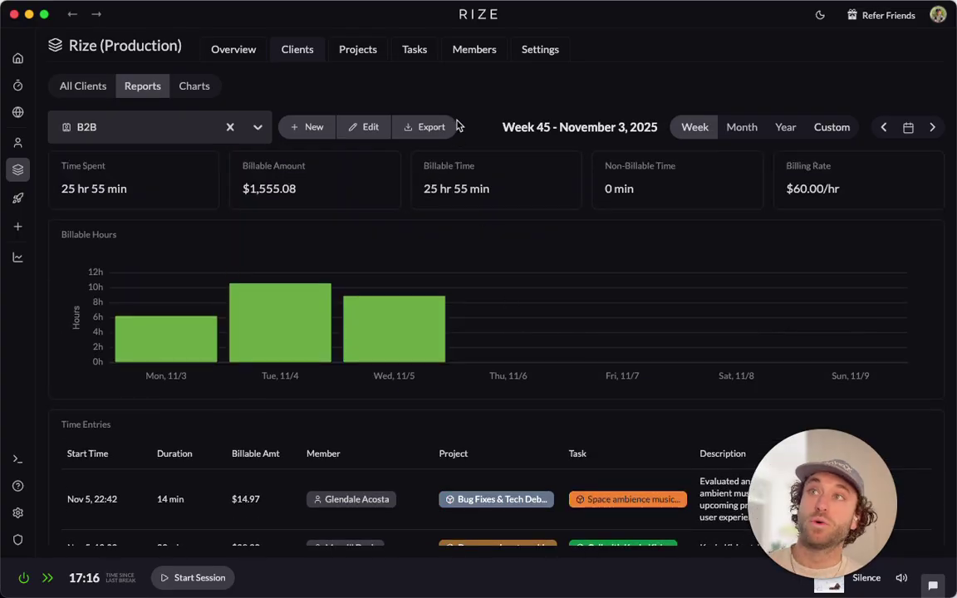
{"action": "left_click", "coordinate": [402, 127]}
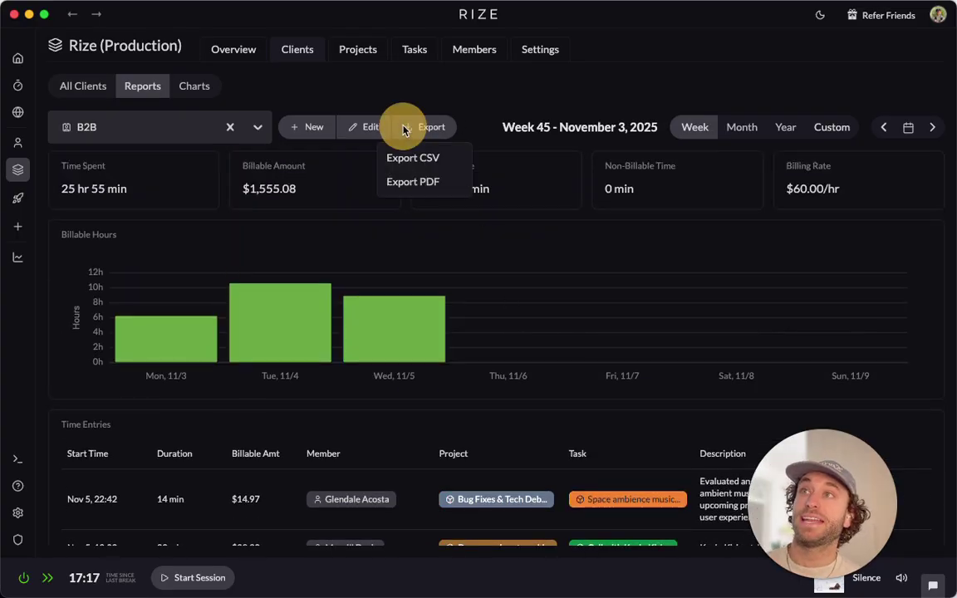
{"action": "left_click", "coordinate": [512, 246]}
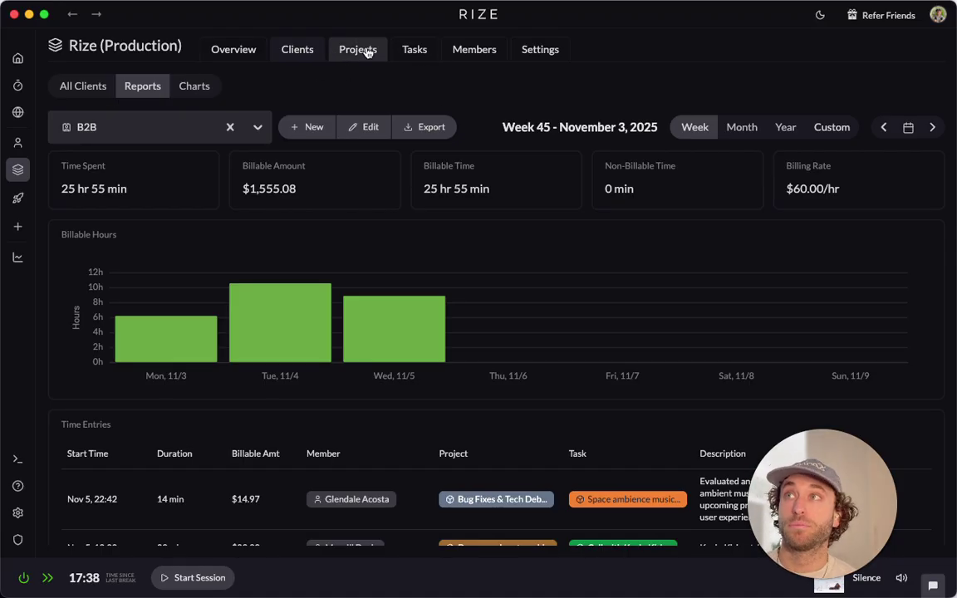
View the workspace's in-progress task list and its settings for team member roles and hourly rates.
{"action": "left_click", "coordinate": [405, 53]}
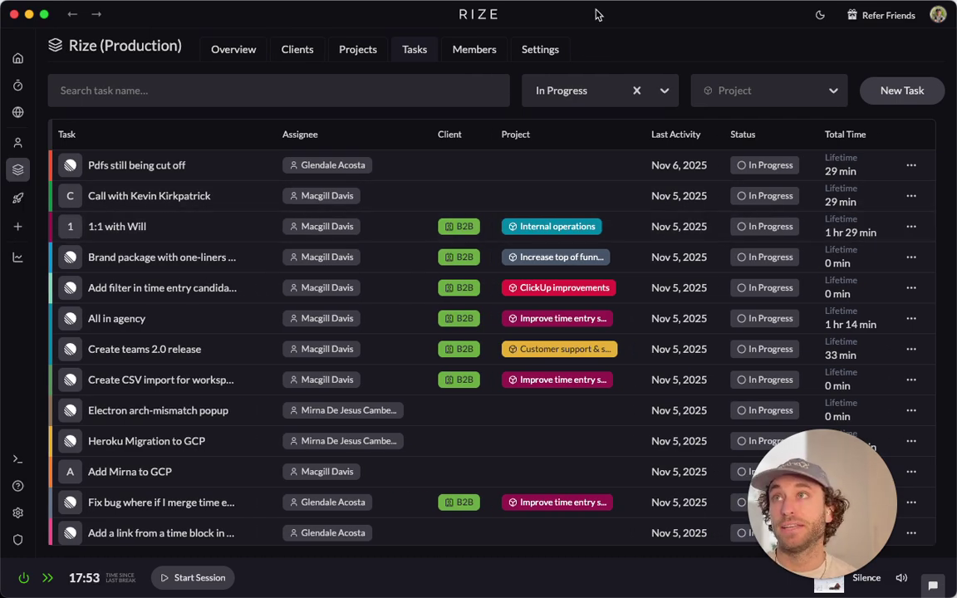
{"action": "left_click", "coordinate": [530, 49]}
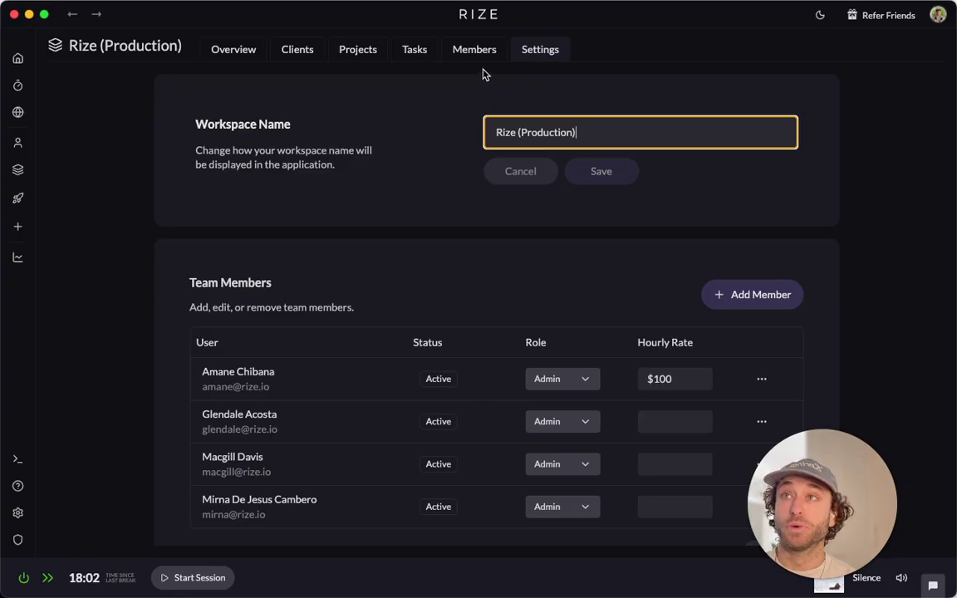
{"action": "scroll", "coordinate": [551, 320], "scroll_direction": "down", "scroll_amount": 2}
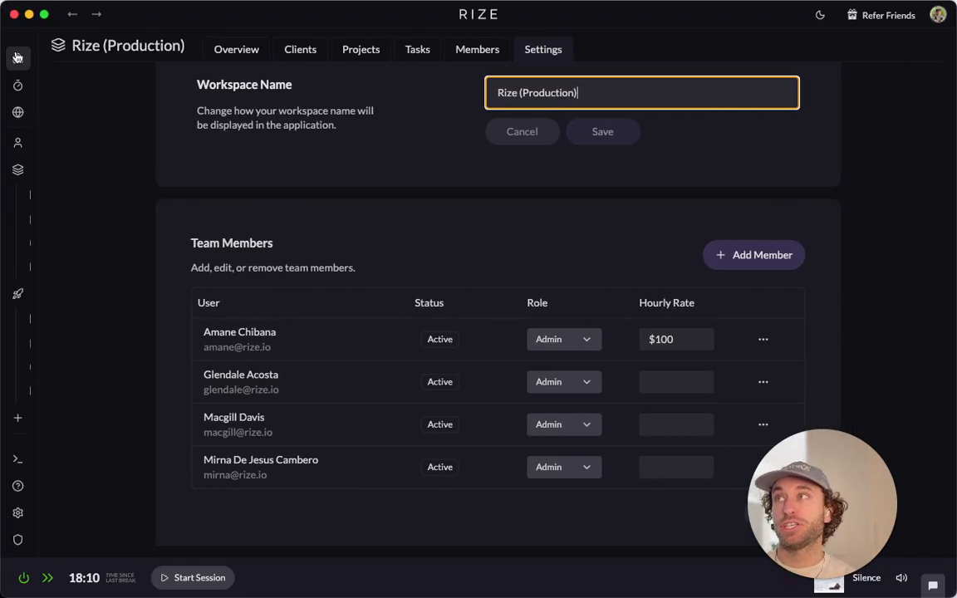
Return to the home calendar and open the "Reviewed Customer Support Tickets" time entry suggestion.
{"action": "mouse_move", "coordinate": [31, 58]}
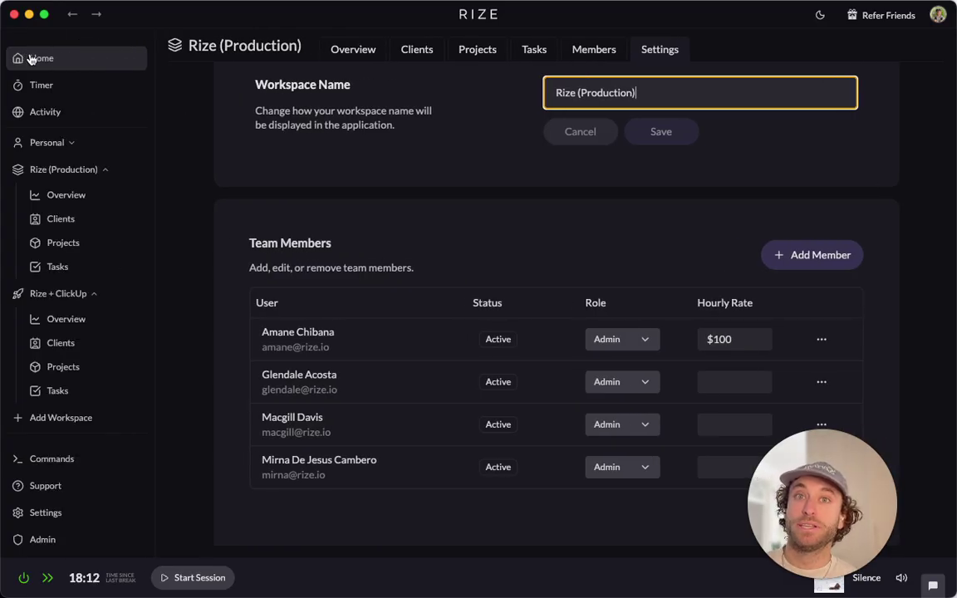
{"action": "left_click", "coordinate": [34, 57]}
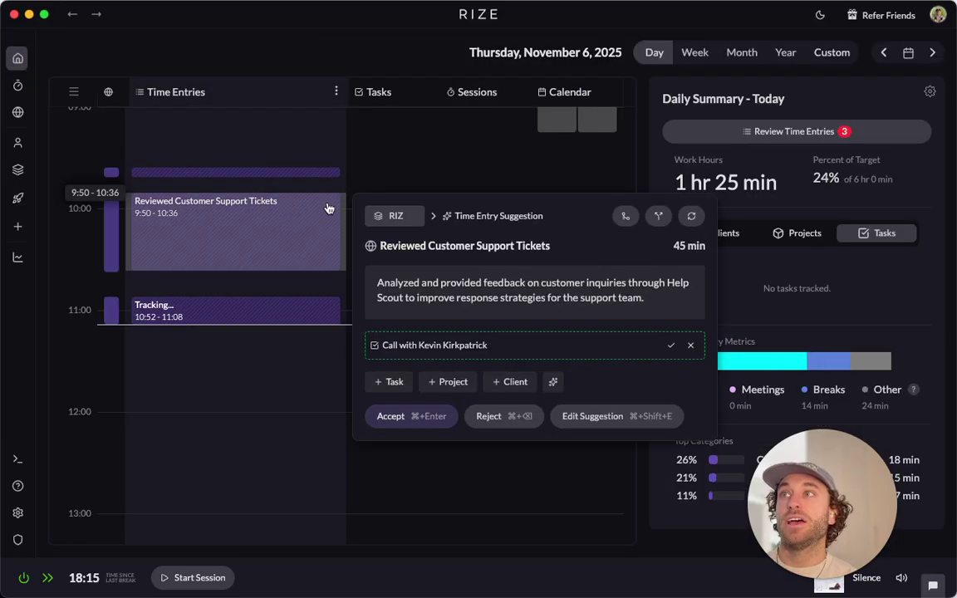
{"action": "mouse_move", "coordinate": [349, 169]}
{"action": "mouse_move", "coordinate": [317, 218]}
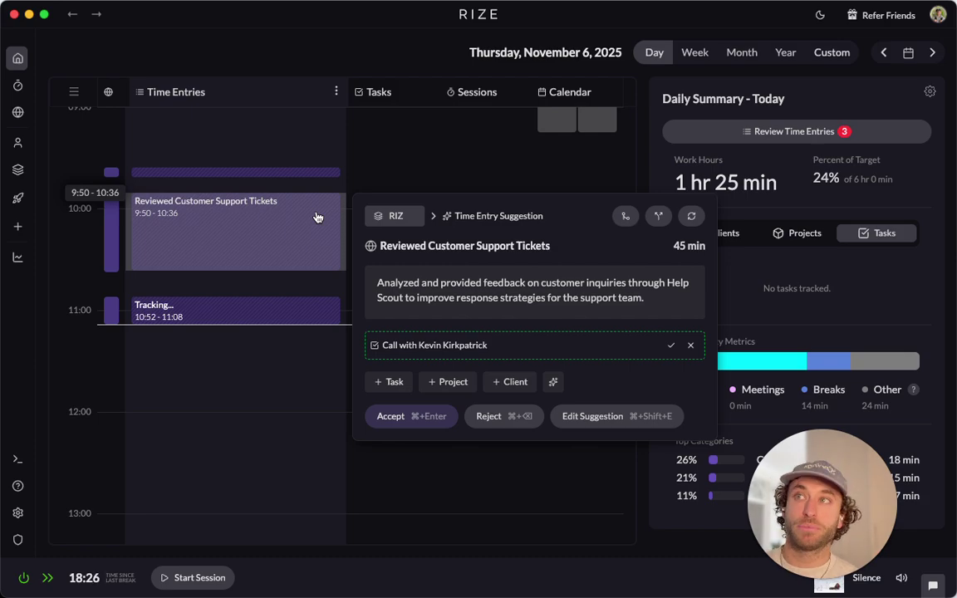
{"action": "scroll", "coordinate": [402, 159], "scroll_direction": "down", "scroll_amount": 1}
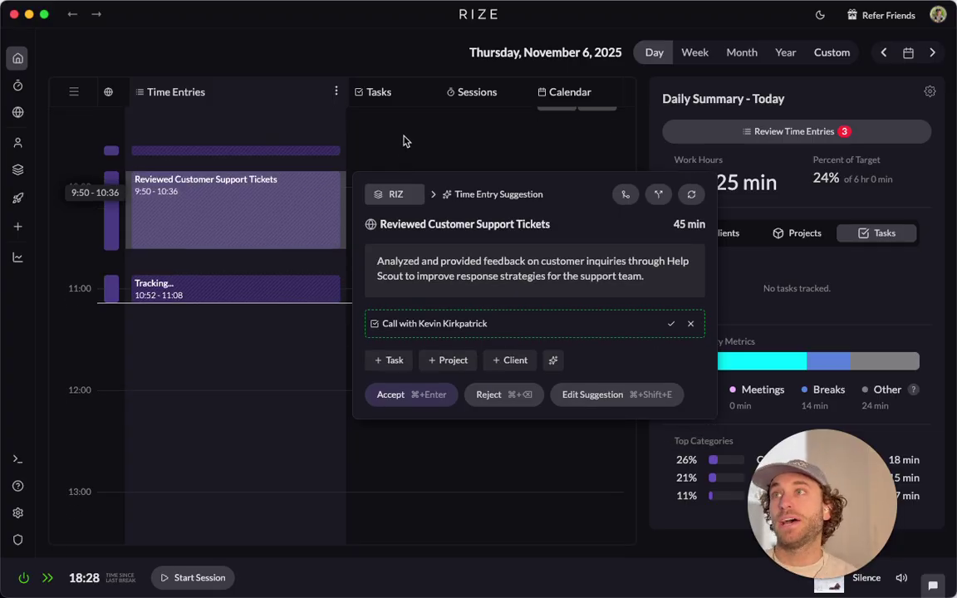
{"action": "left_click", "coordinate": [320, 123]}
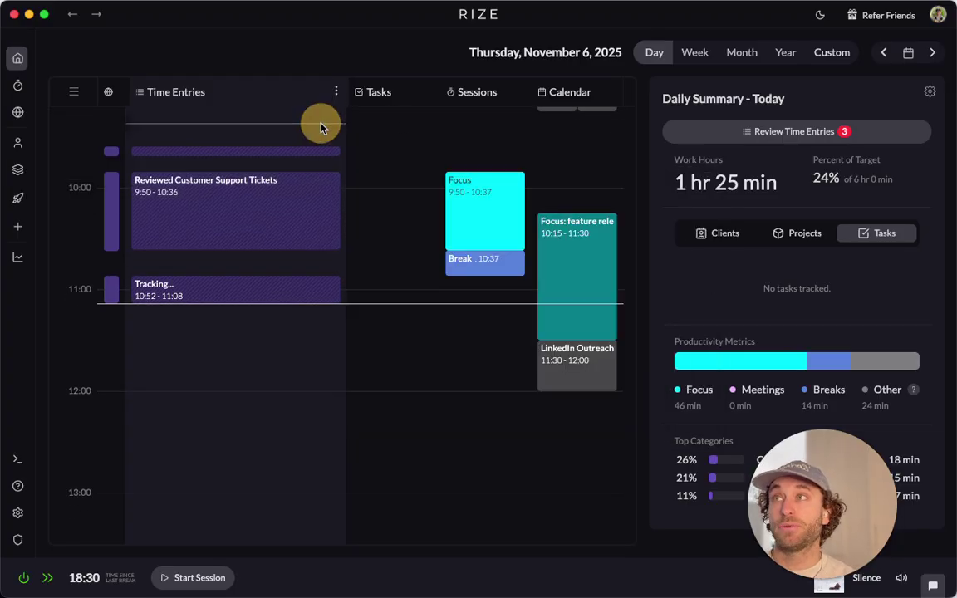
{"action": "left_click", "coordinate": [337, 215]}
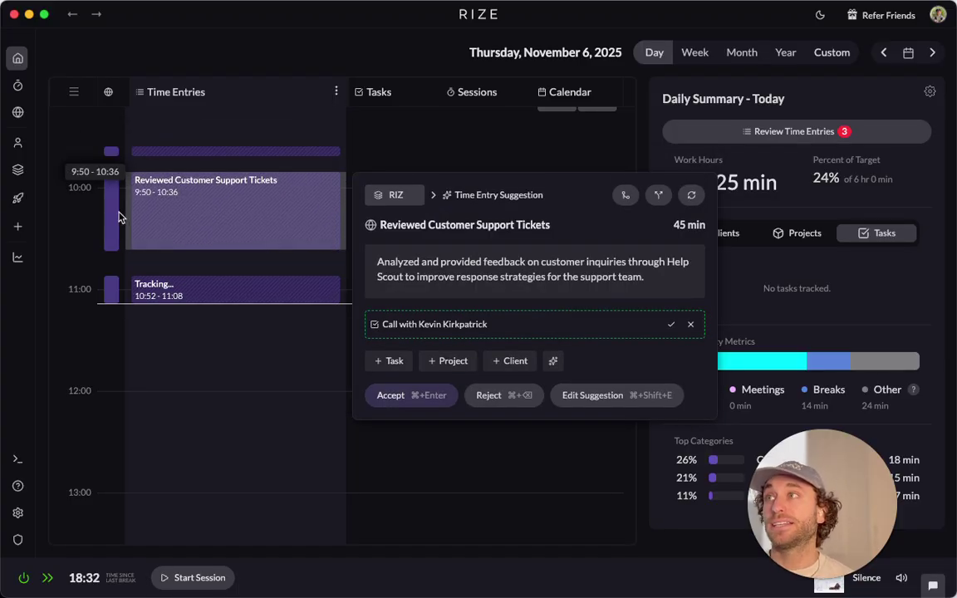
Examine the tracked apps and categories behind the 9:50 - 10:36 block and the suggested task's reasoning.
{"action": "left_click", "coordinate": [148, 152]}
{"action": "left_click", "coordinate": [141, 110]}
{"action": "mouse_move", "coordinate": [108, 203]}
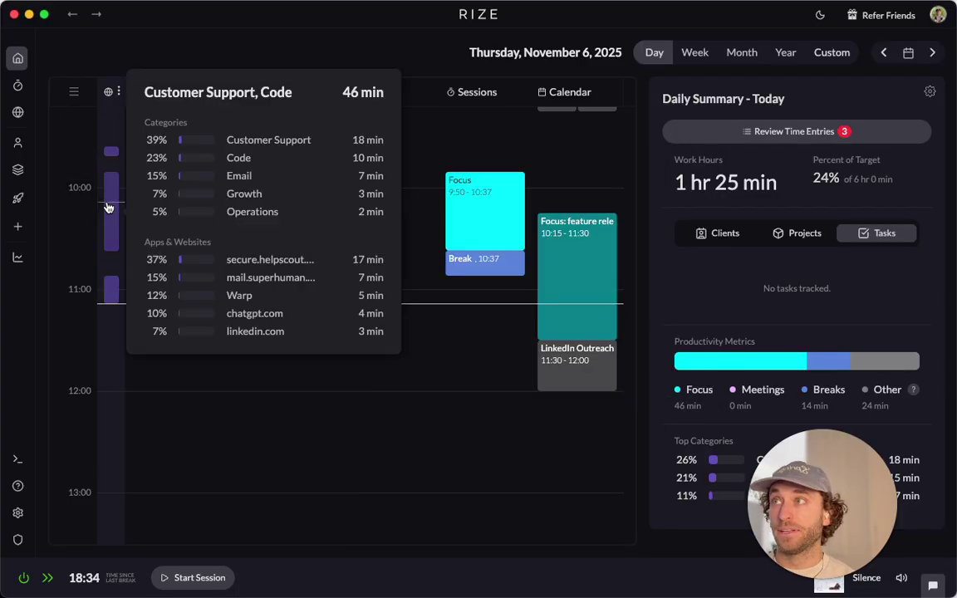
{"action": "left_click", "coordinate": [250, 223]}
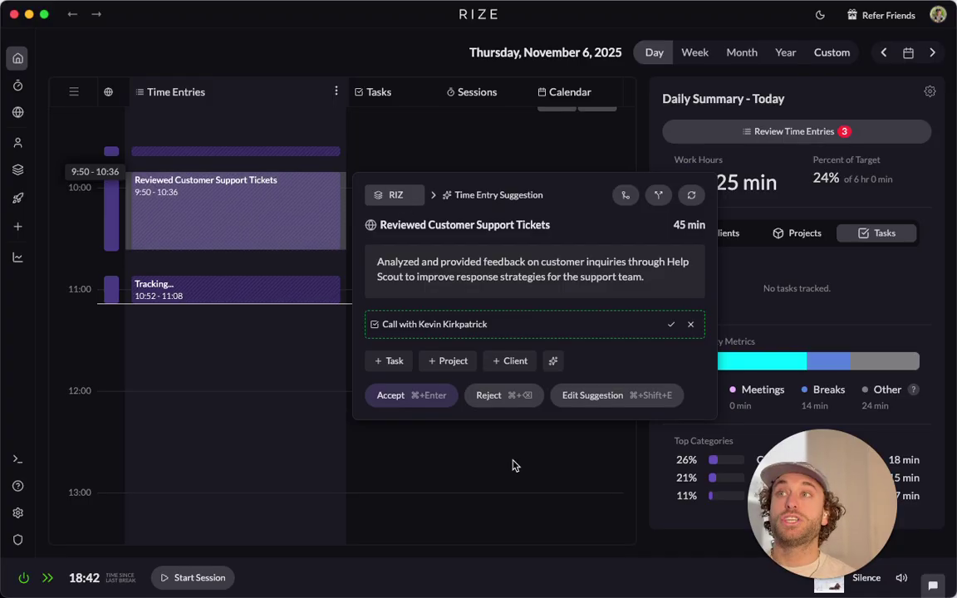
{"action": "mouse_move", "coordinate": [422, 319]}
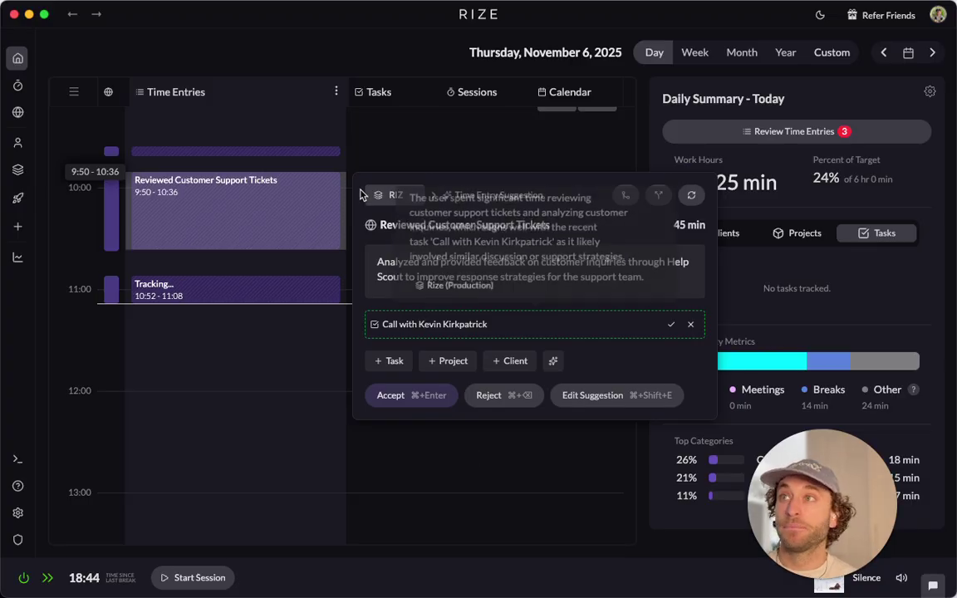
Switch the suggestion's workspace to Rize + ClickUp, view its task choices, and set the workspace back to Rize (Production).
{"action": "left_click", "coordinate": [404, 204]}
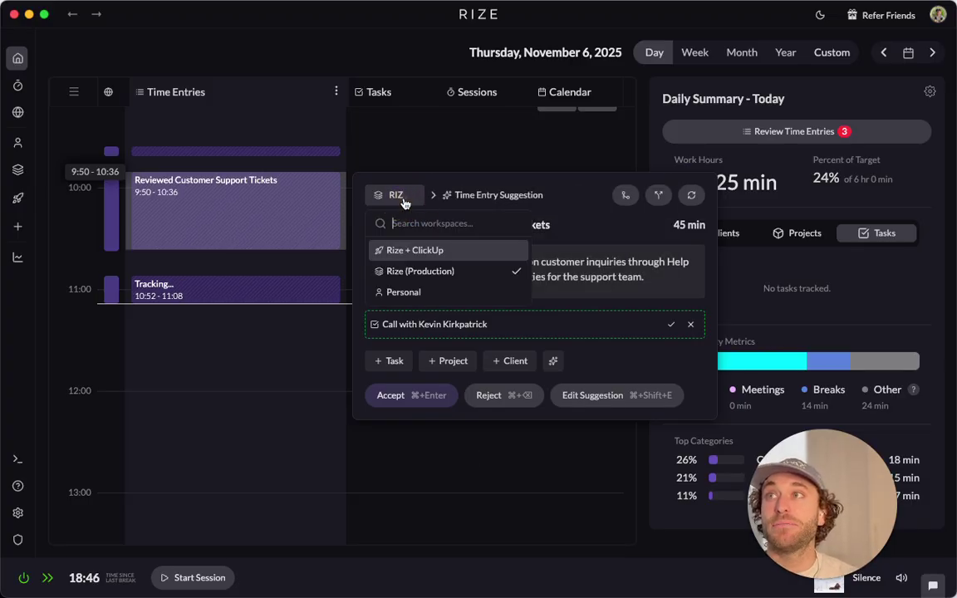
{"action": "left_click", "coordinate": [429, 249]}
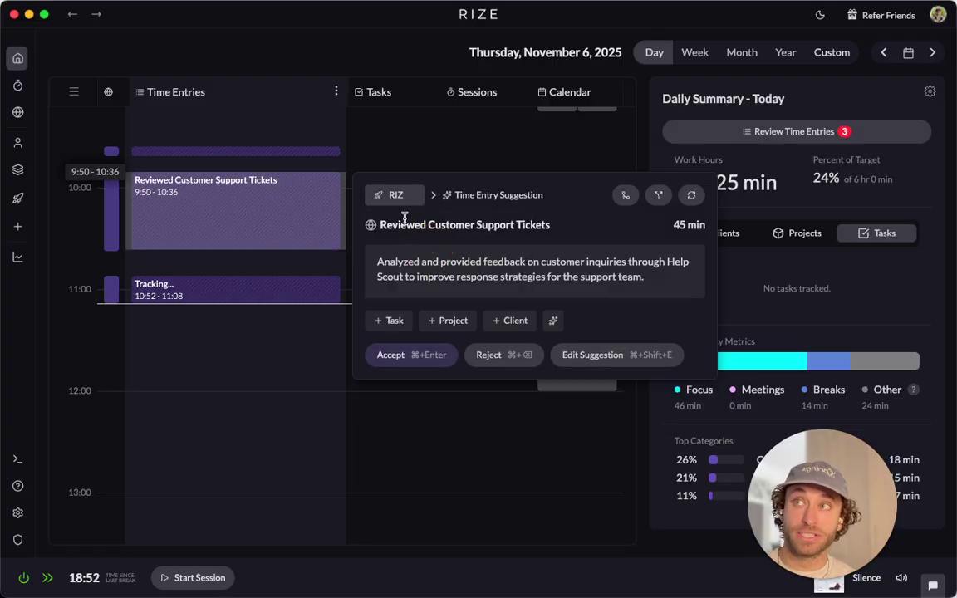
{"action": "left_click", "coordinate": [395, 323]}
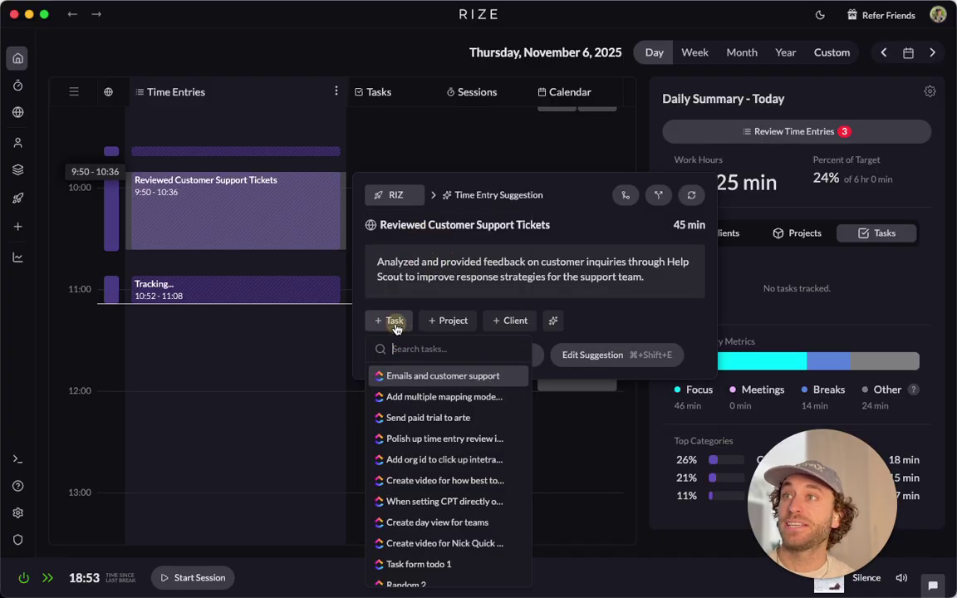
{"action": "left_click", "coordinate": [420, 200]}
{"action": "left_click", "coordinate": [433, 274]}
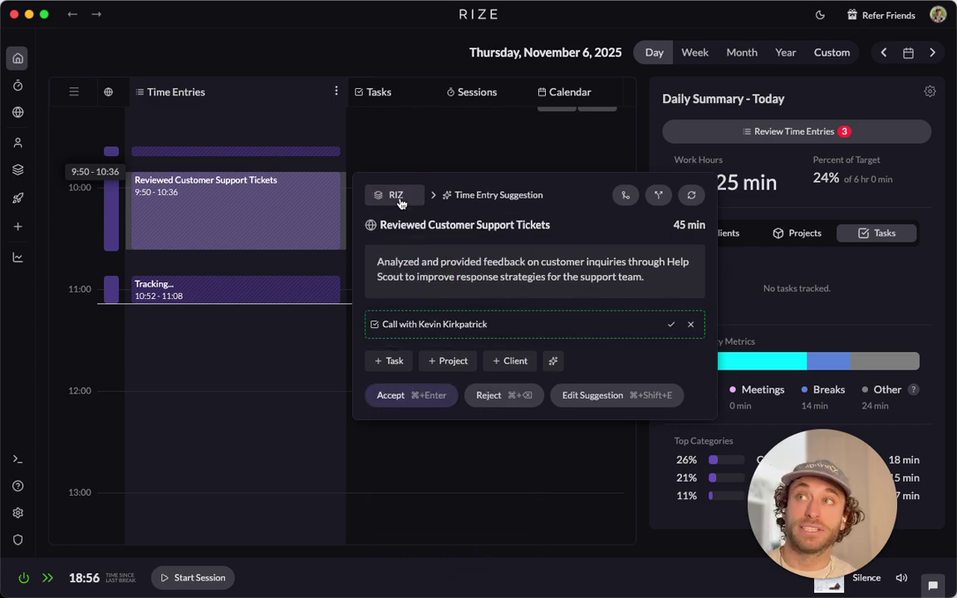
Assign the task "Brand package with one-liners for Sunsama co-marketing" to the customer support suggestion and accept it.
{"action": "left_click", "coordinate": [391, 361]}
{"action": "left_click", "coordinate": [612, 366]}
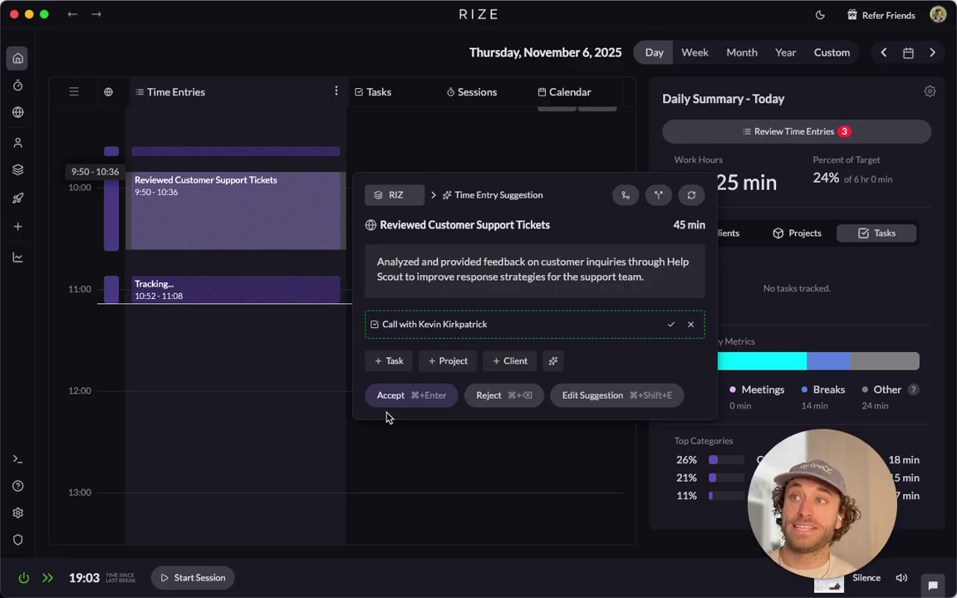
{"action": "left_click", "coordinate": [395, 361]}
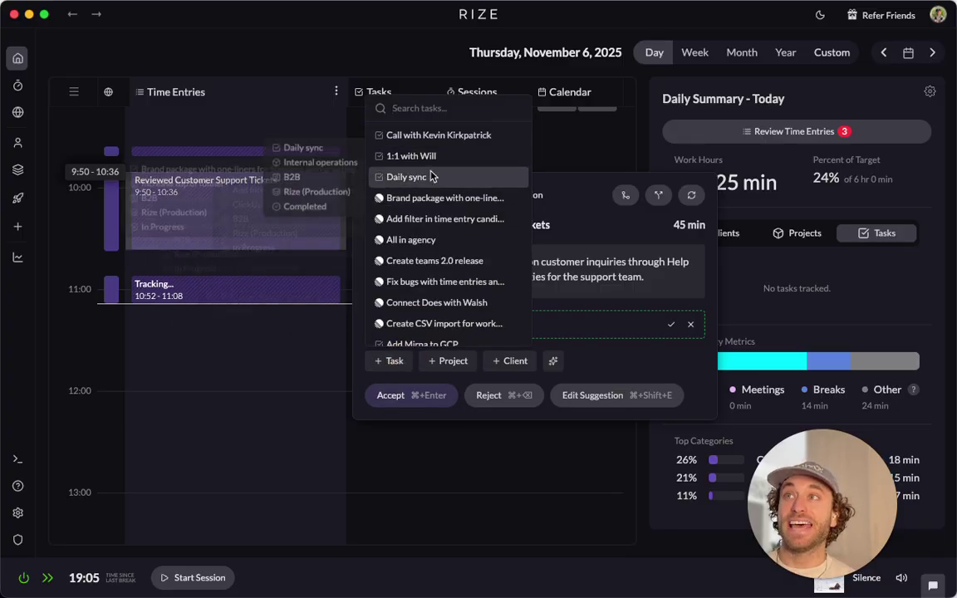
{"action": "left_click", "coordinate": [376, 197]}
{"action": "left_click", "coordinate": [412, 397]}
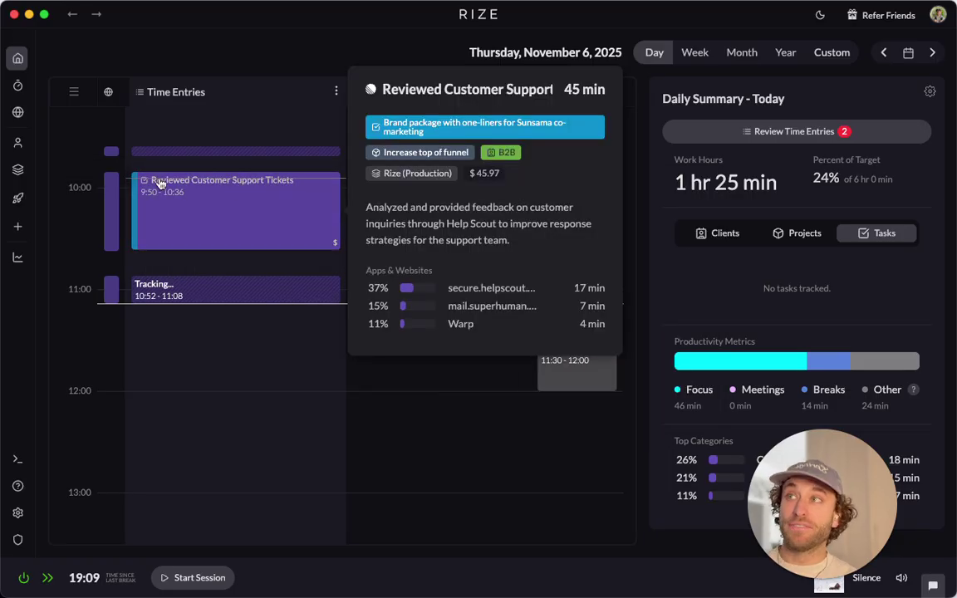
Reject the 9:35 - 9:41 time entry suggestion "Updated GCP Migration Planning".
{"action": "mouse_move", "coordinate": [117, 188]}
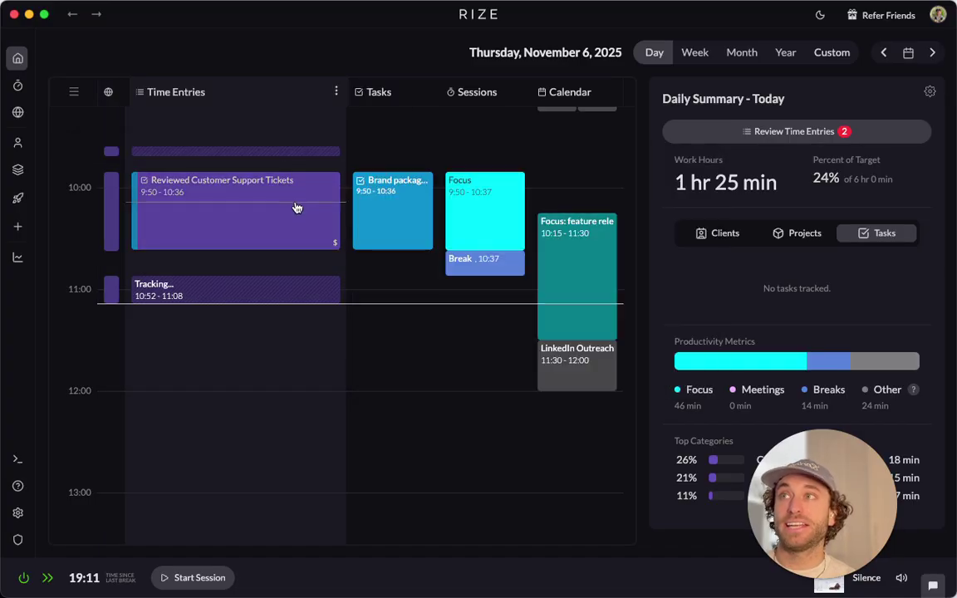
{"action": "mouse_move", "coordinate": [319, 224]}
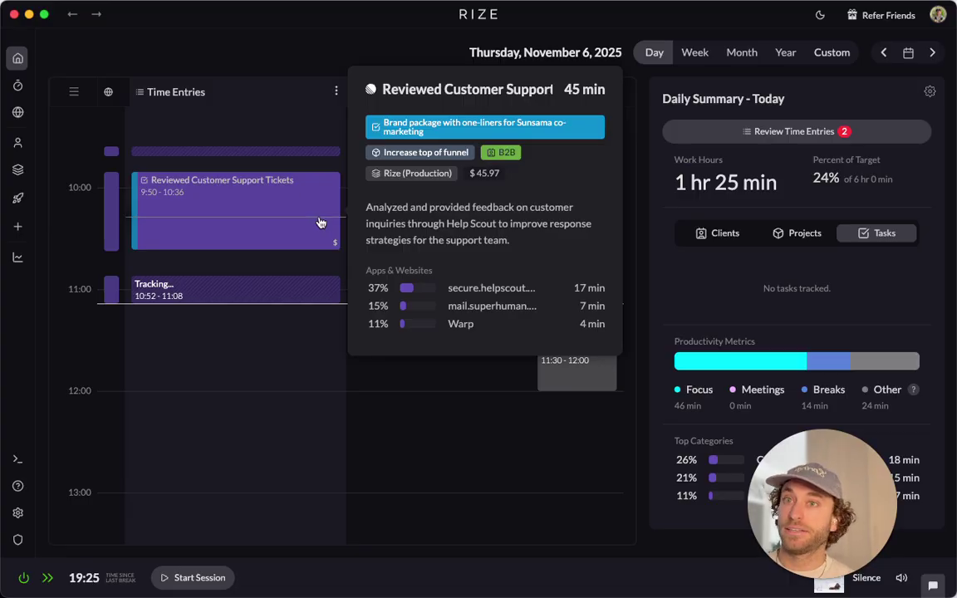
{"action": "mouse_move", "coordinate": [261, 133]}
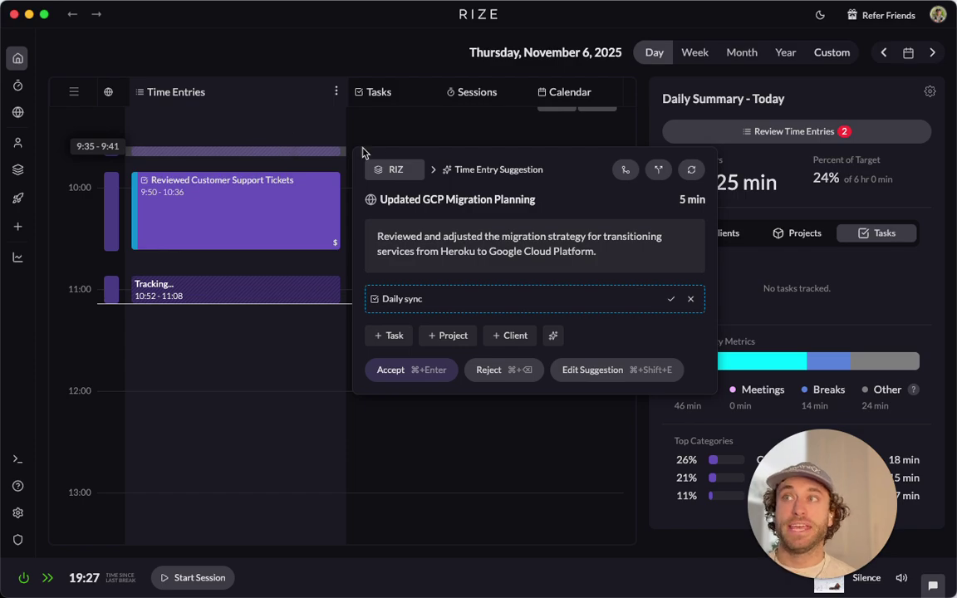
{"action": "left_click", "coordinate": [510, 372]}
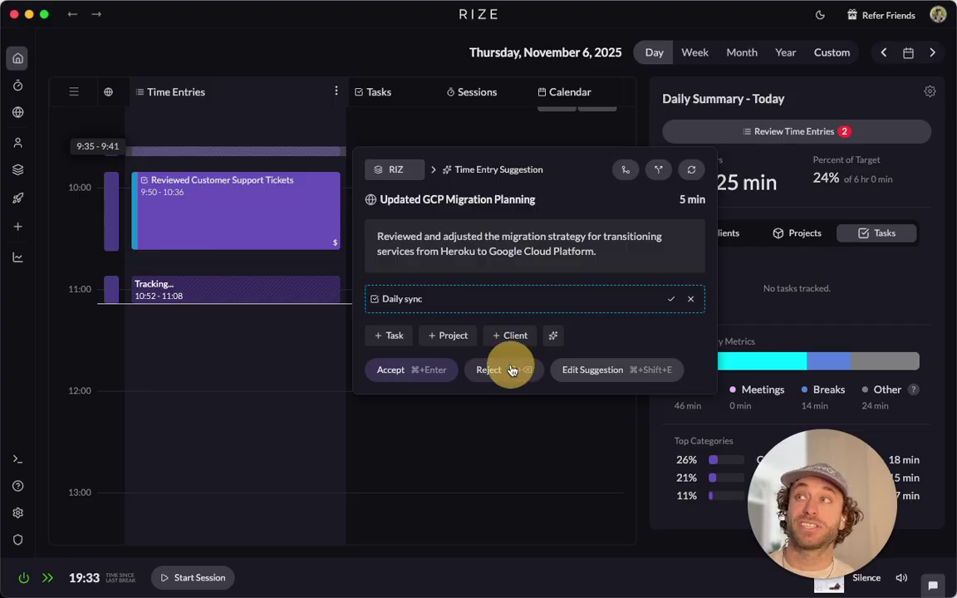